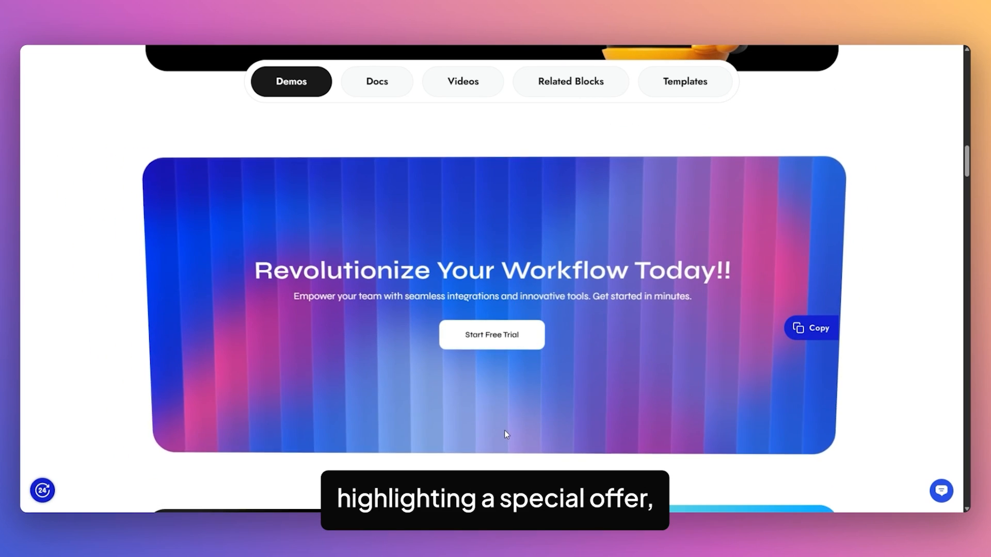
scroll(501, 413, down, 8)
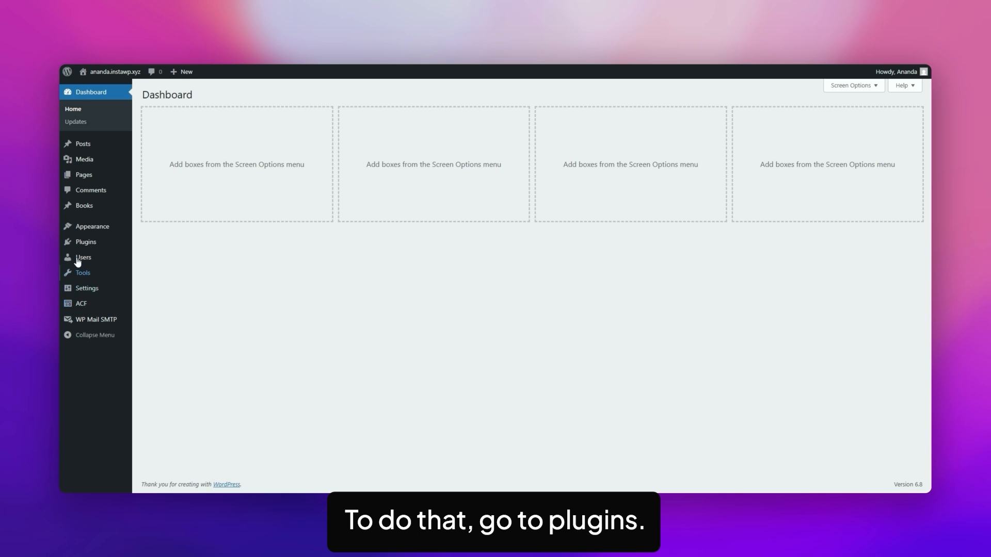
Search the plugin directory for "nexter blocks", and install and activate the Nexter Blocks plugin.
mouse_move(87, 242)
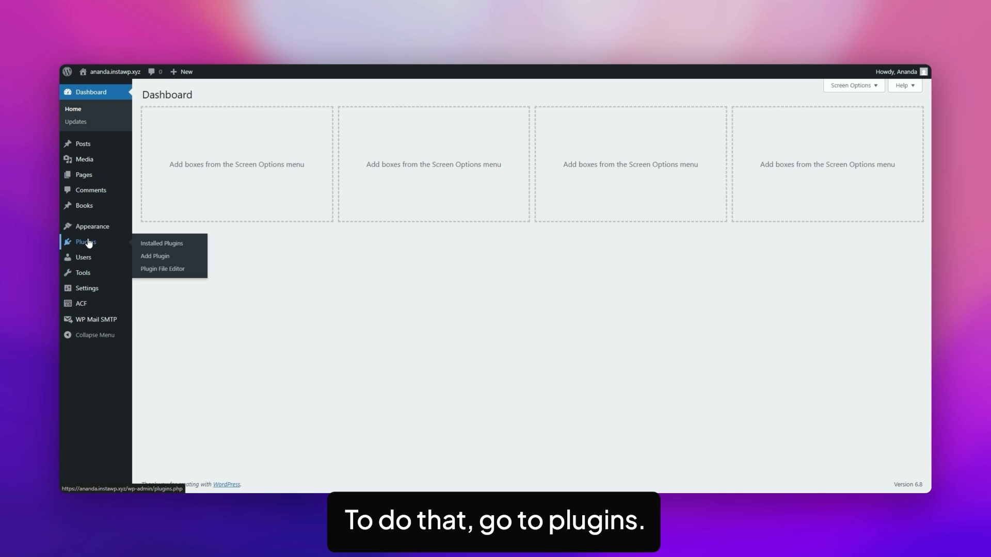
click(150, 256)
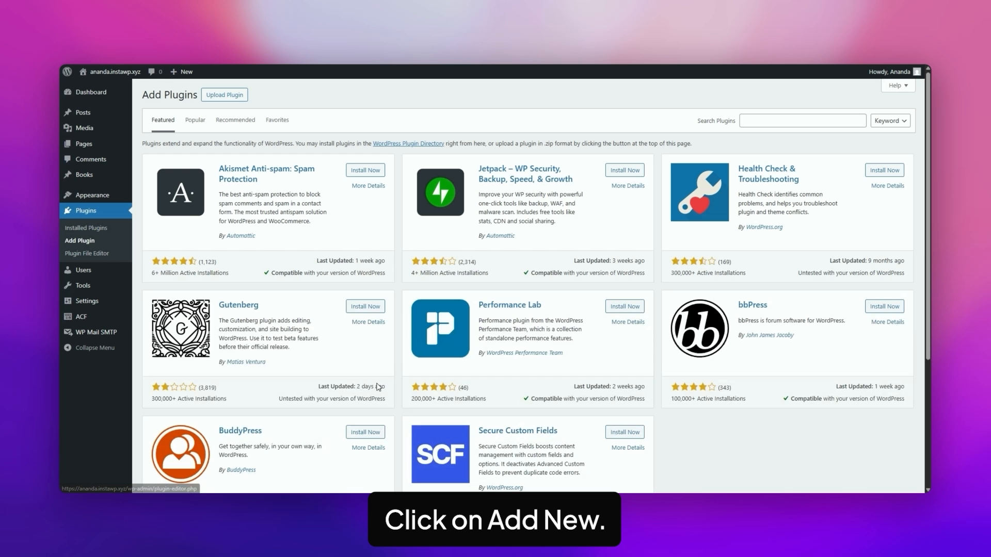
click(770, 118)
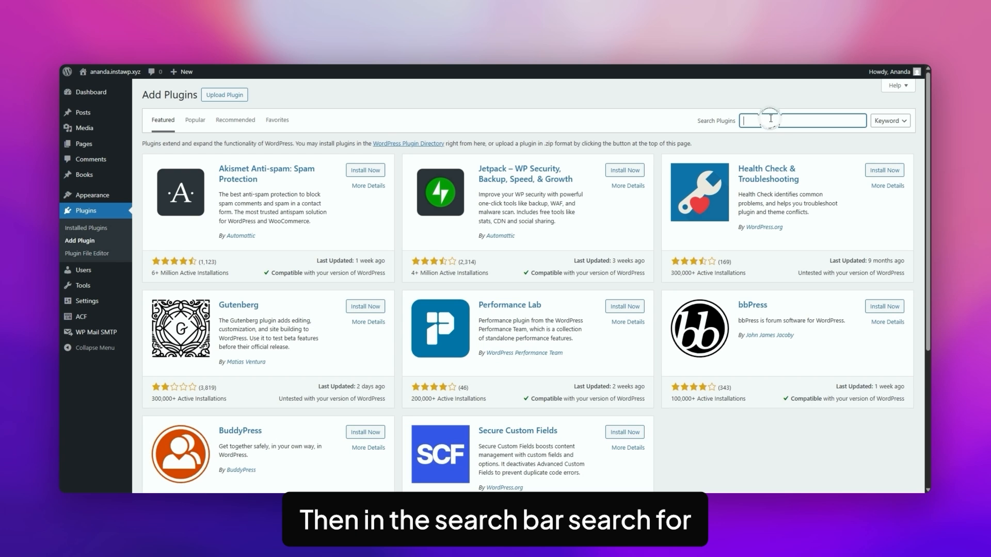
text(nexter blocks)
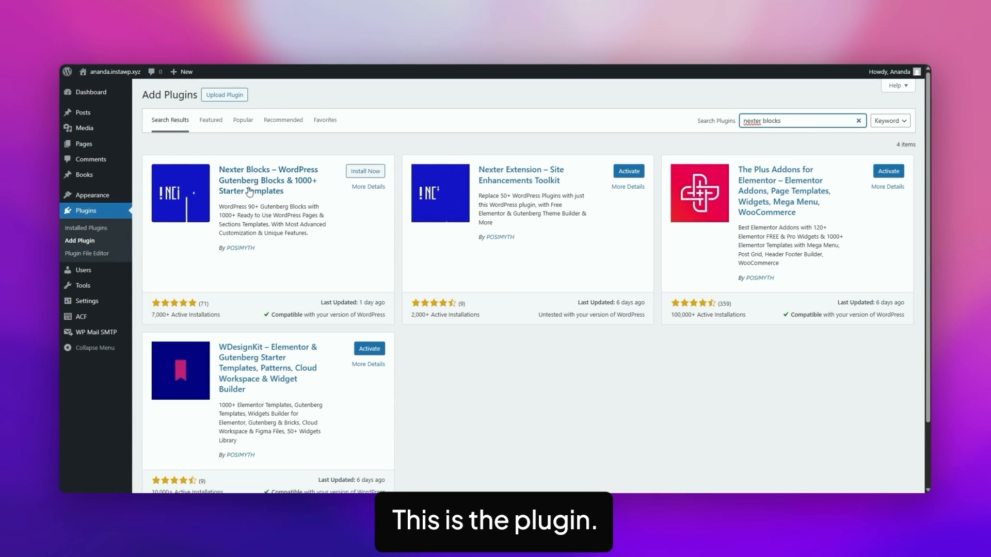
click(362, 172)
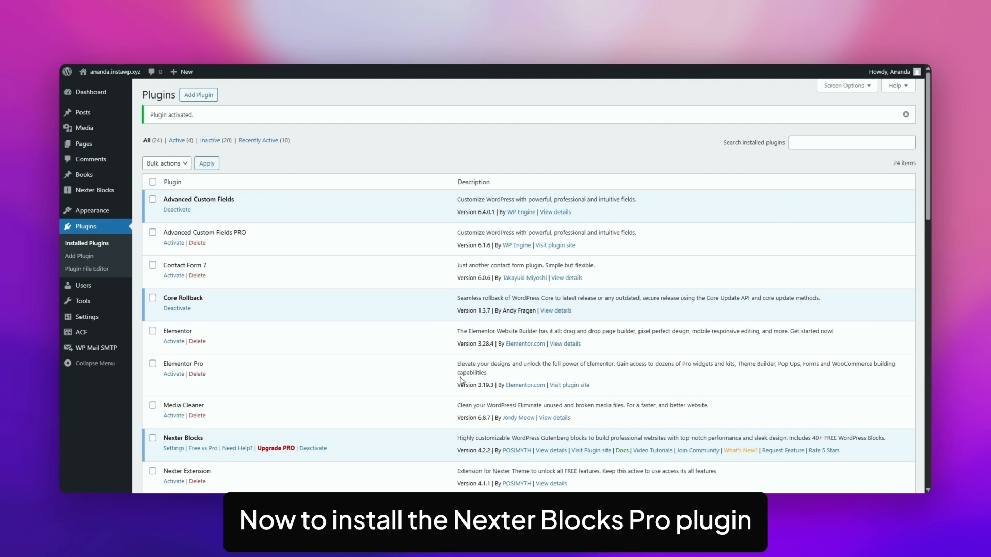
Open the Nexter Blocks dashboard's free versus Pro comparison and go on to the upgrade pricing page.
mouse_move(102, 193)
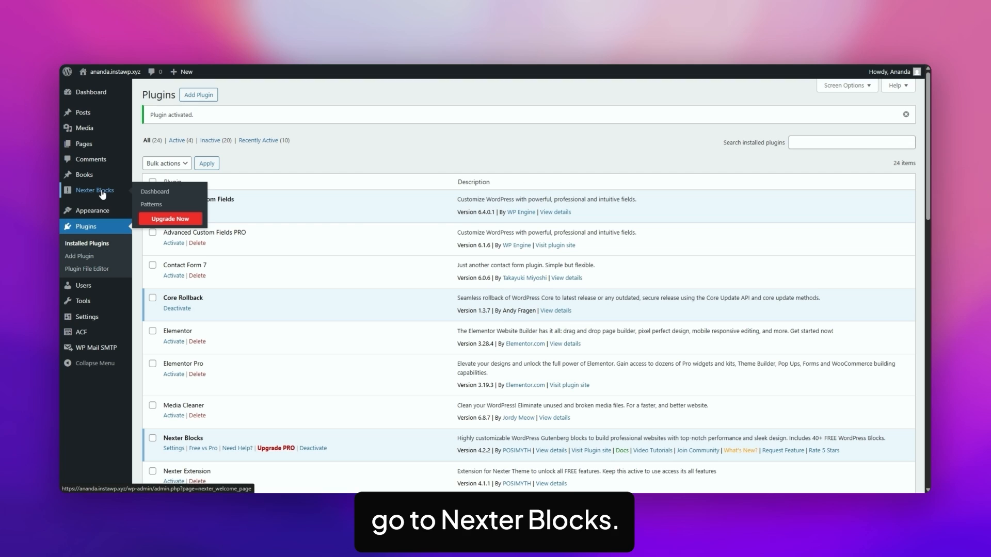
click(141, 193)
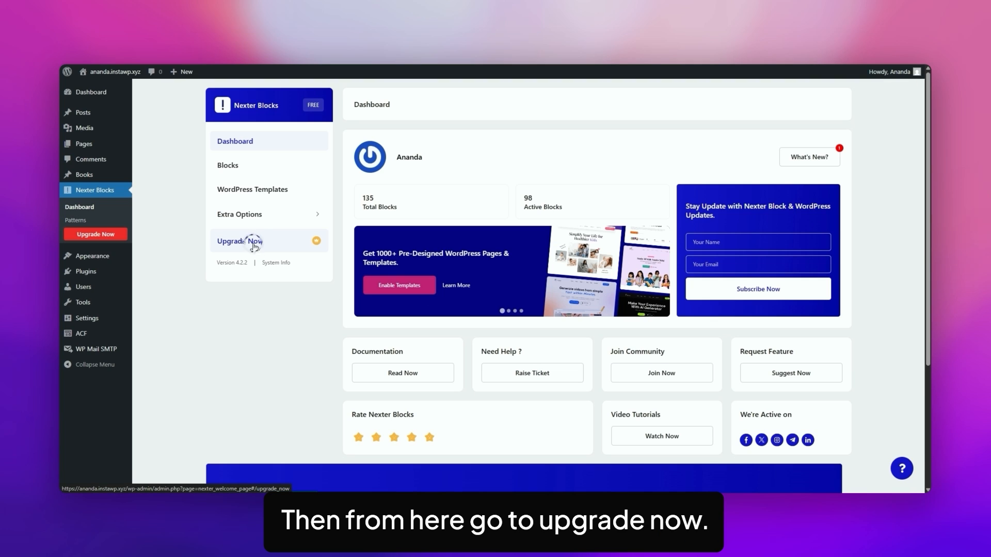
click(253, 242)
scroll(676, 249, down, 5)
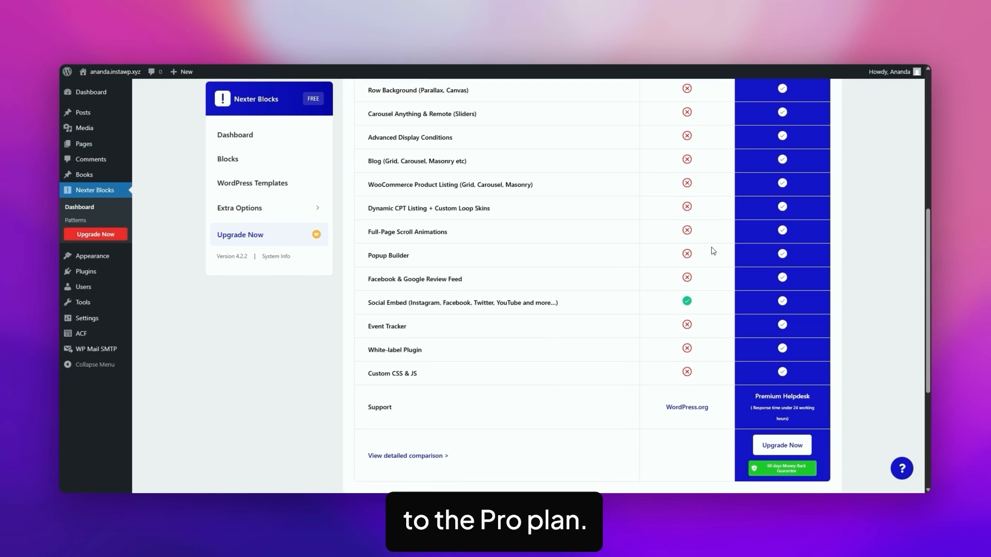
click(782, 444)
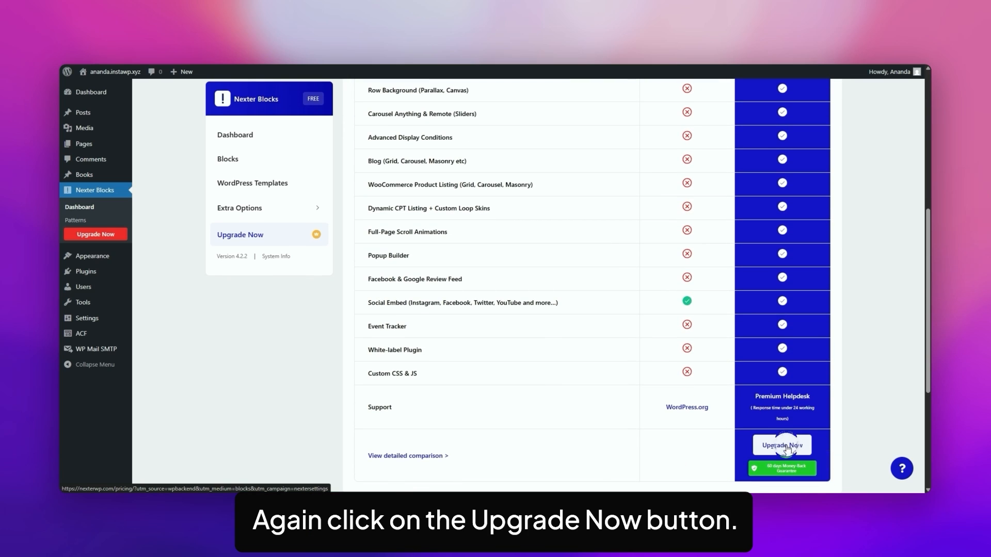
scroll(683, 281, down, 3)
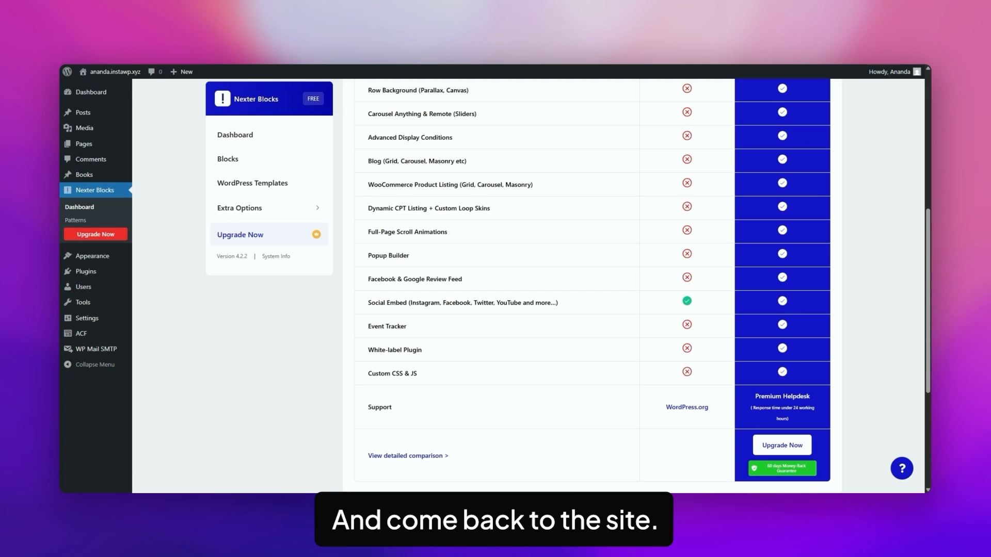
Upload the the-plus-addons-for-block-editor-pro V4.2.1 zip file as a new plugin, and install and activate it.
mouse_move(85, 271)
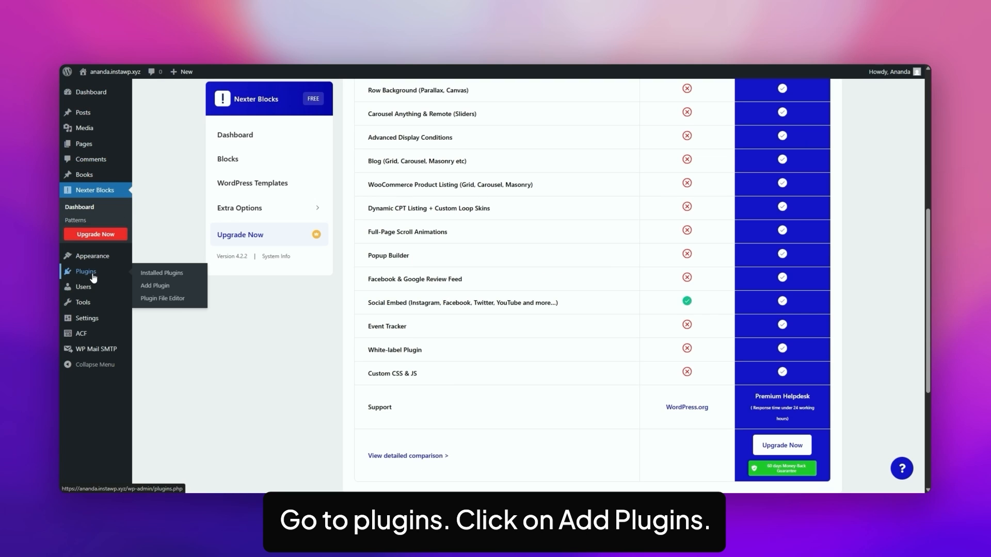
click(158, 290)
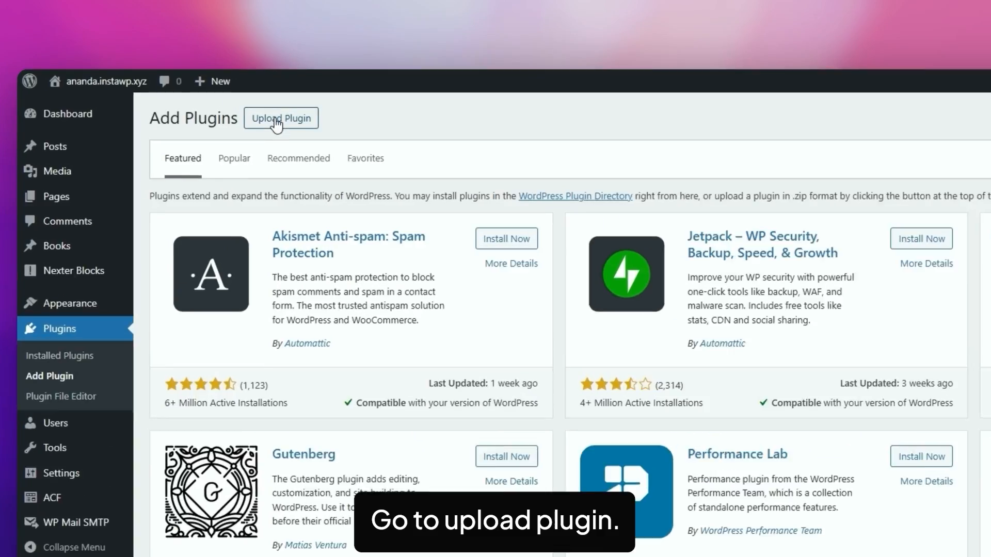
click(276, 120)
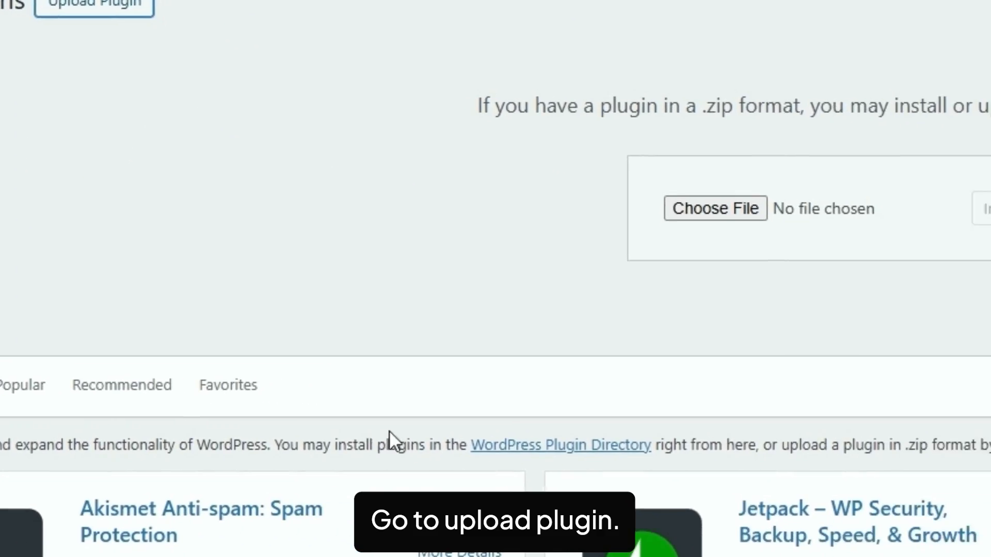
click(652, 207)
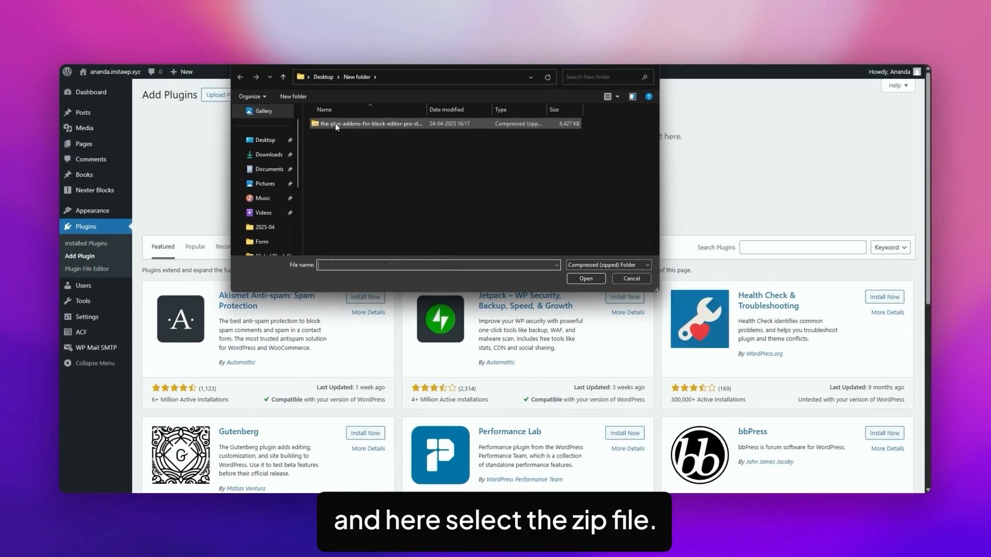
click(336, 122)
click(588, 281)
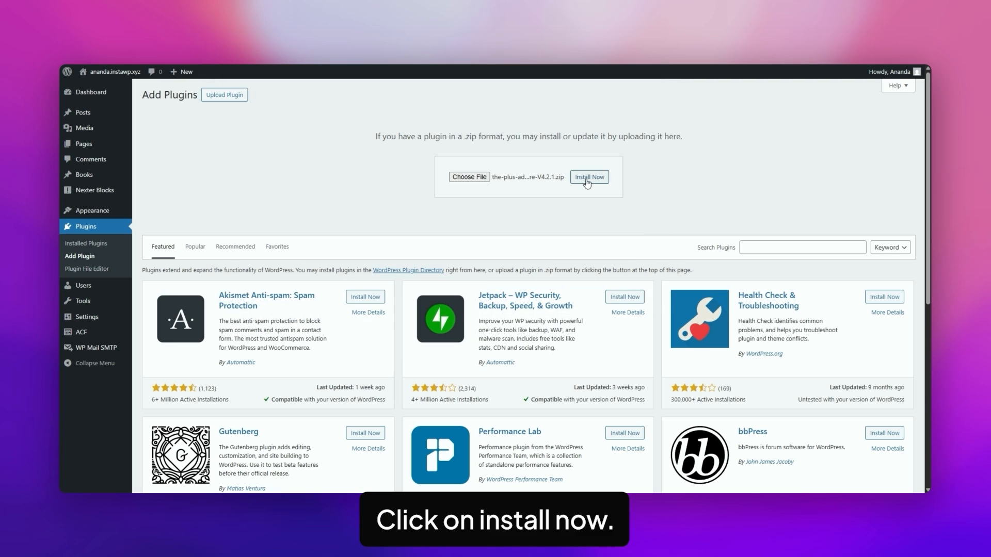
click(587, 178)
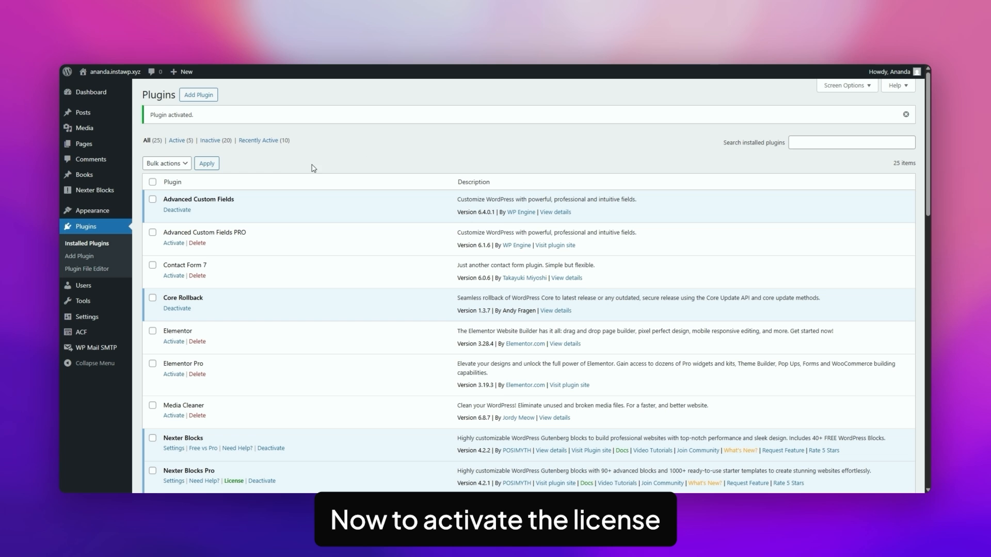
Open the Pro license activation page in the Nexter Blocks dashboard.
mouse_move(97, 196)
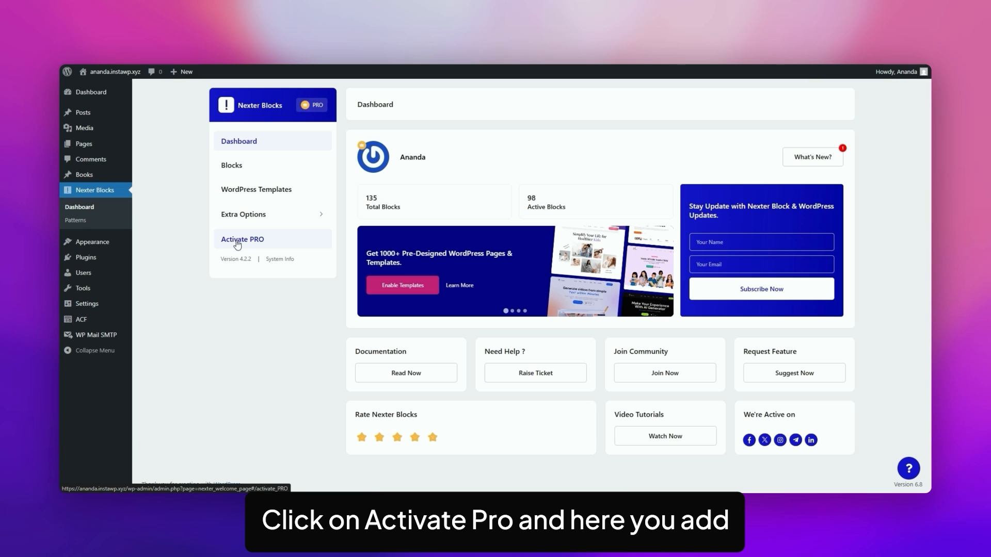
click(240, 239)
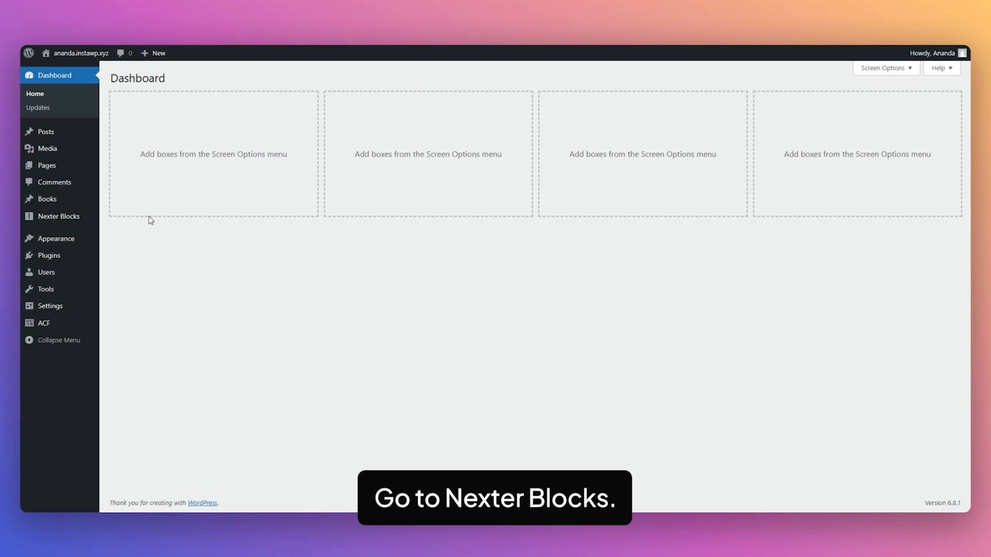
Find the CTA Banner block in the Nexter Blocks block list with "cta banner", enable it and save the settings.
click(82, 220)
click(233, 157)
click(689, 140)
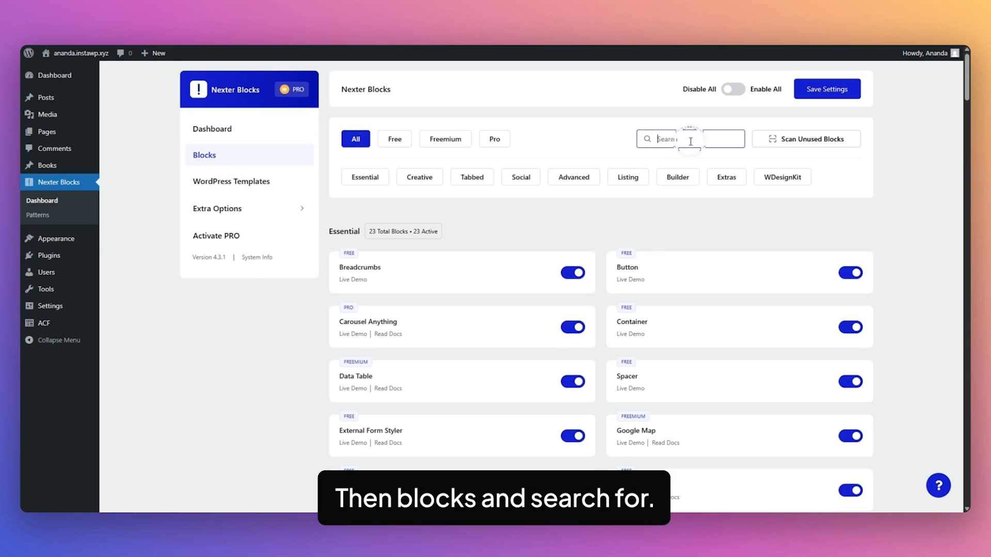
text(cta banner)
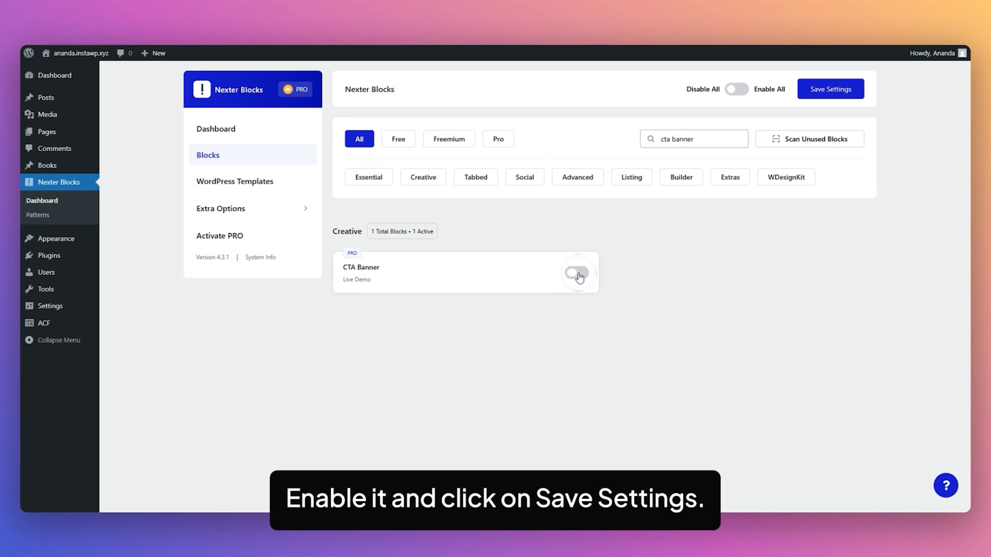
click(576, 272)
click(842, 91)
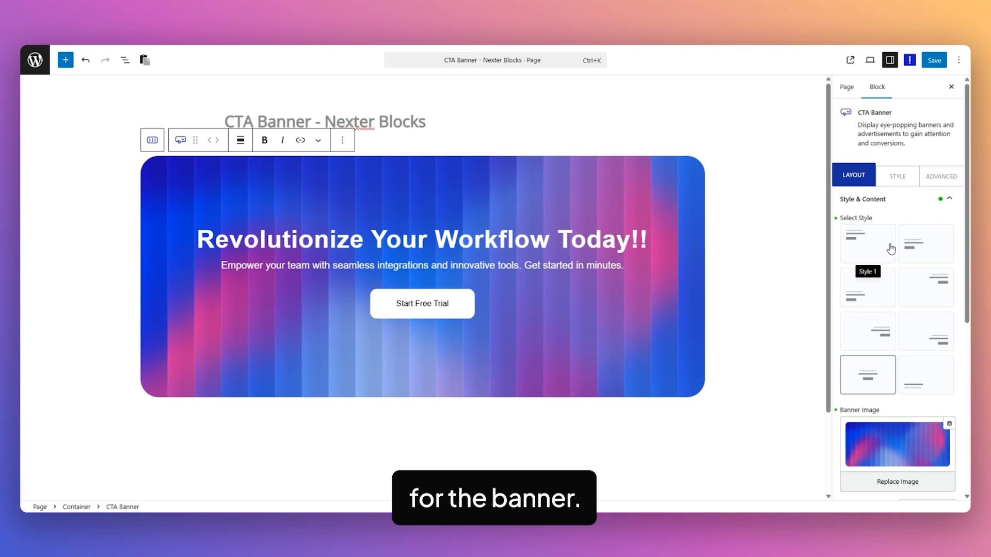
Try Style 1 through Style 8 one after another on the CTA Banner block.
click(866, 250)
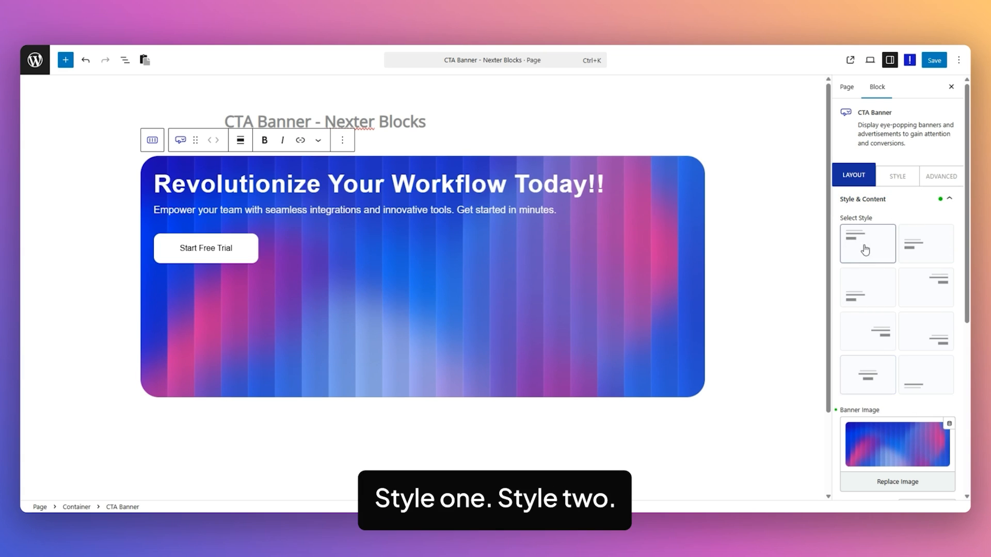
click(923, 250)
click(856, 287)
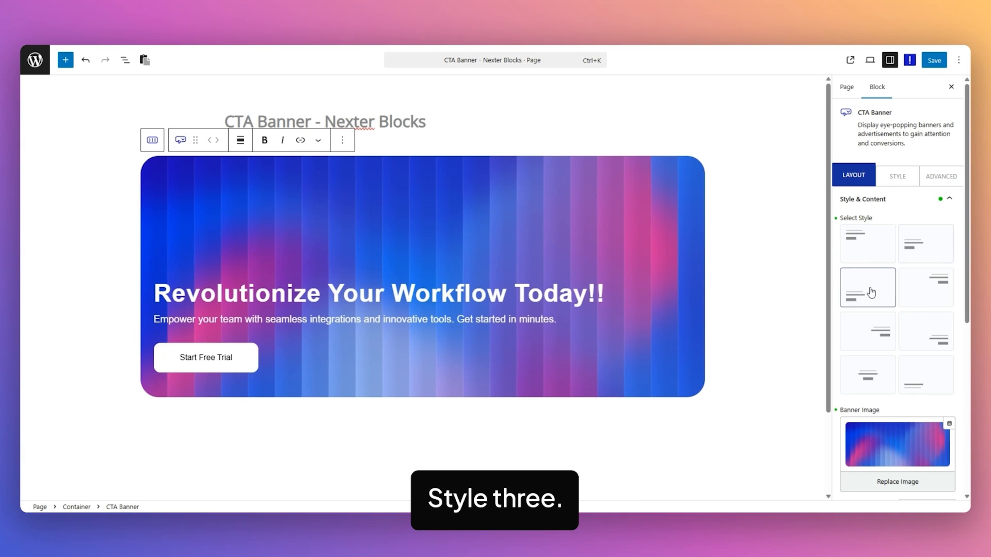
click(922, 292)
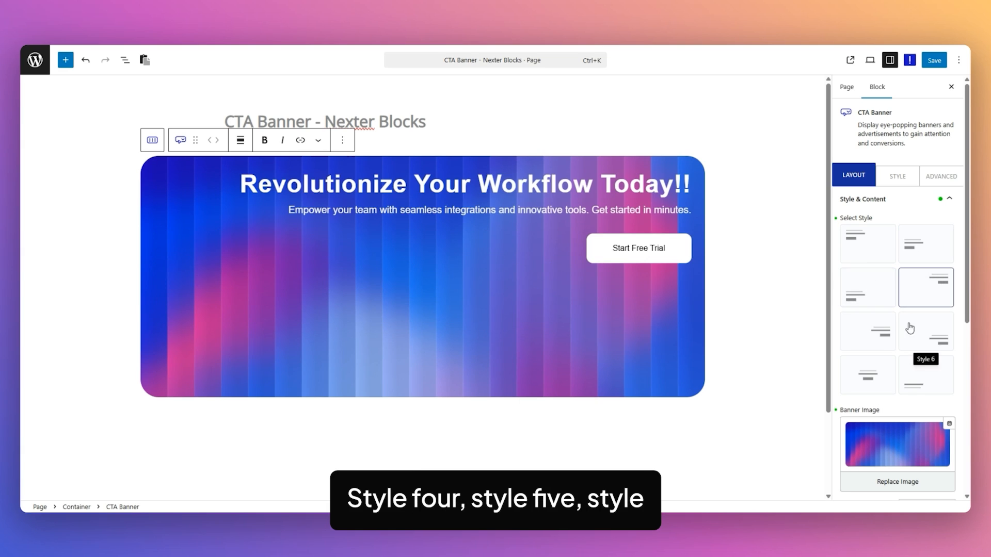
click(878, 336)
click(938, 336)
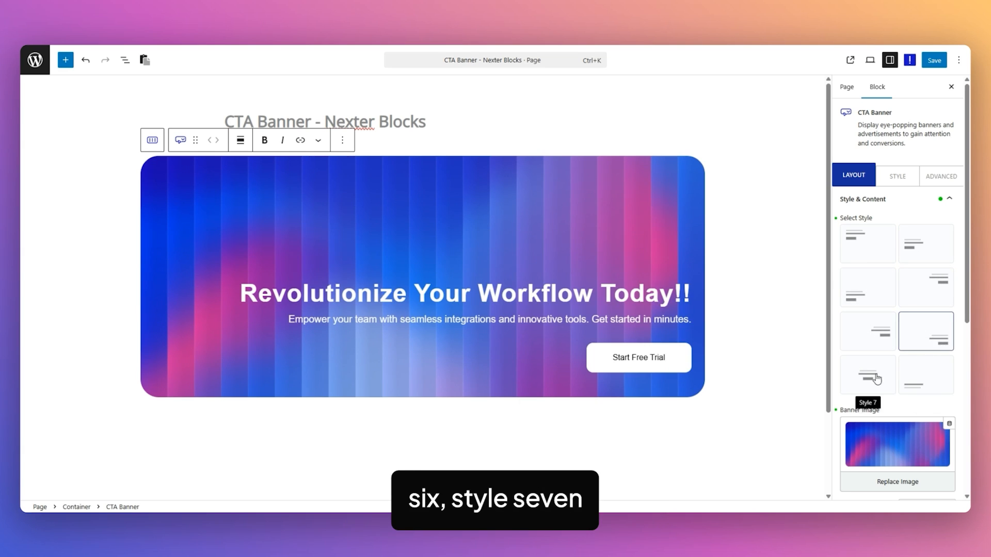
click(868, 375)
click(920, 378)
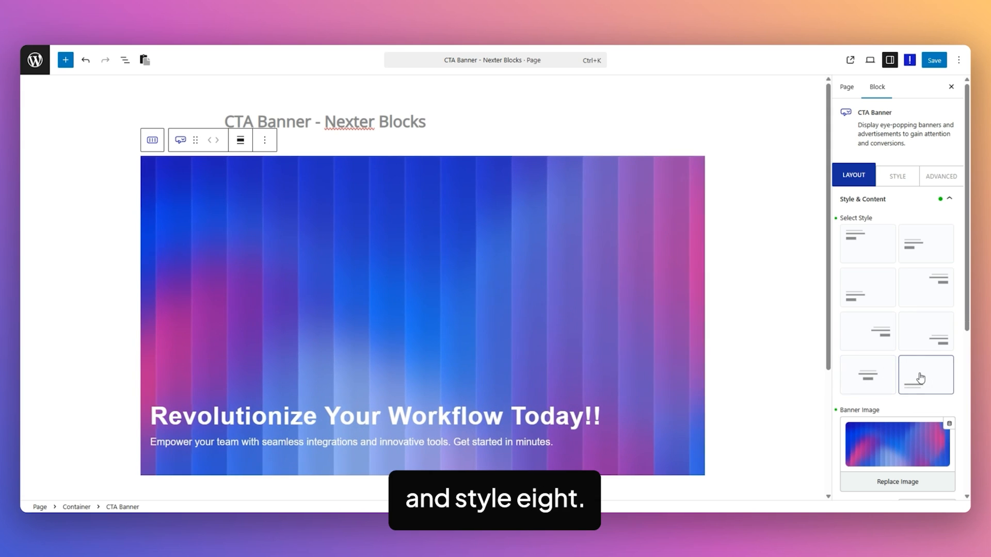
Apply the centred Style 7 to the CTA banner and check the size options for its banner image.
click(869, 380)
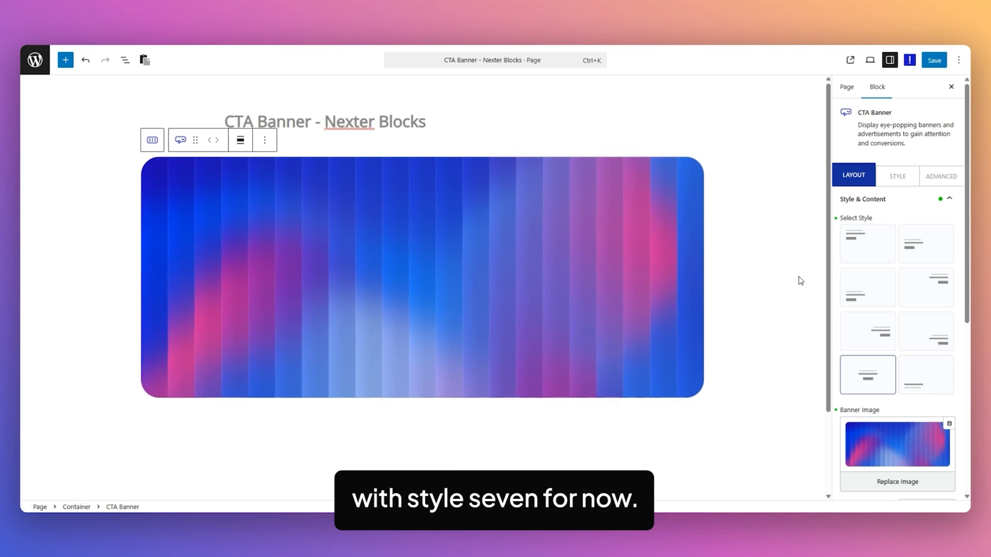
scroll(902, 315, down, 2)
mouse_move(892, 330)
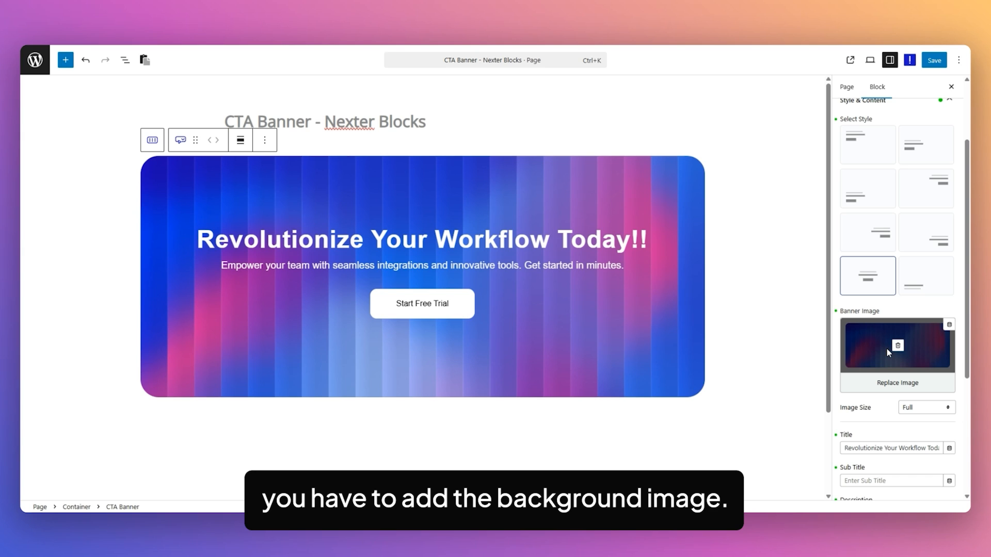
scroll(902, 281, down, 3)
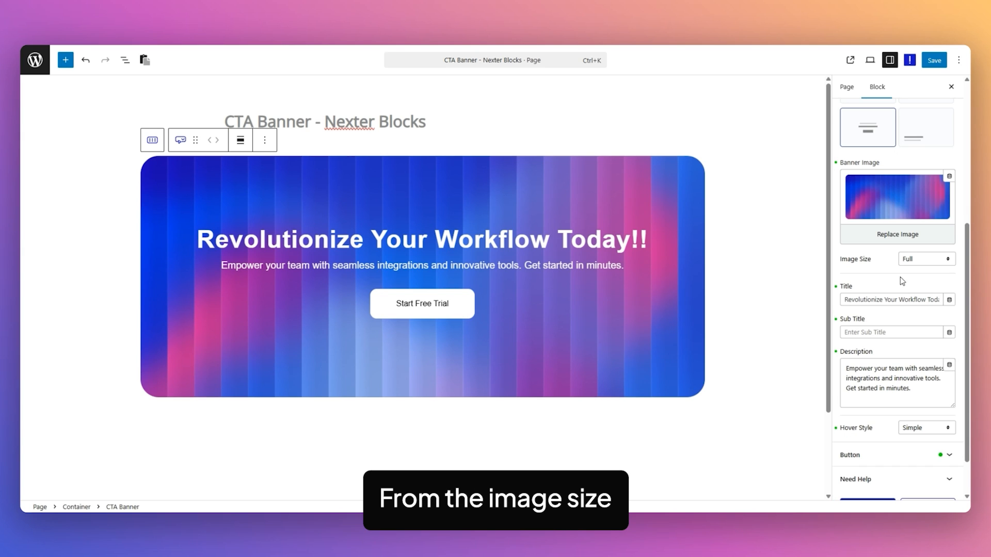
click(934, 264)
click(887, 259)
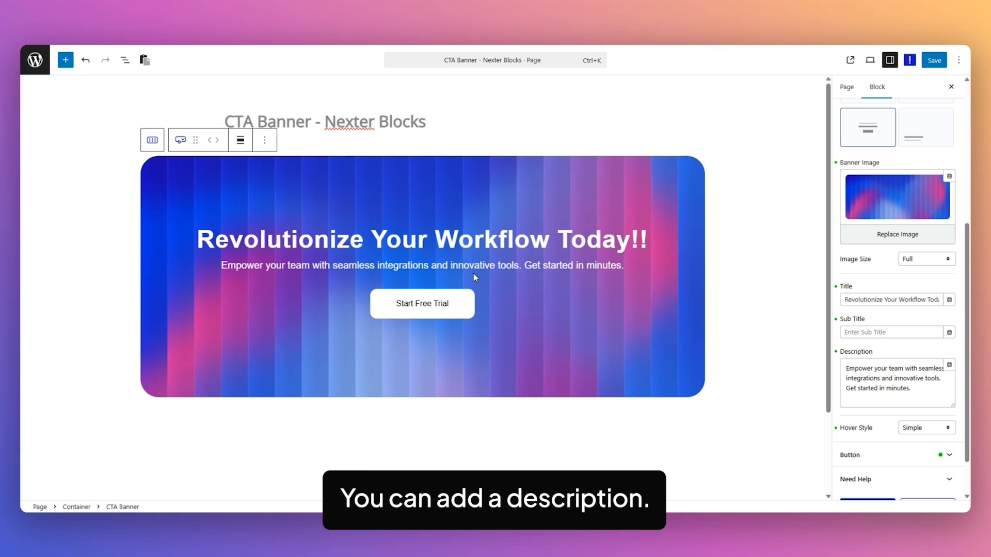
Try the Blur Effect and Simple hover styles on the CTA banner and set its hover style to Vertical.
scroll(871, 381, down, 1)
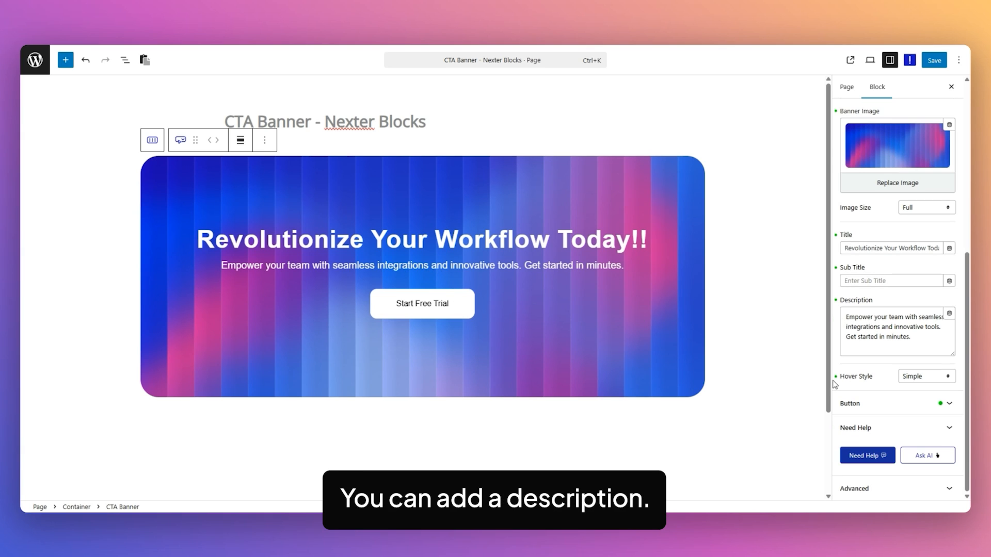
click(928, 381)
click(924, 393)
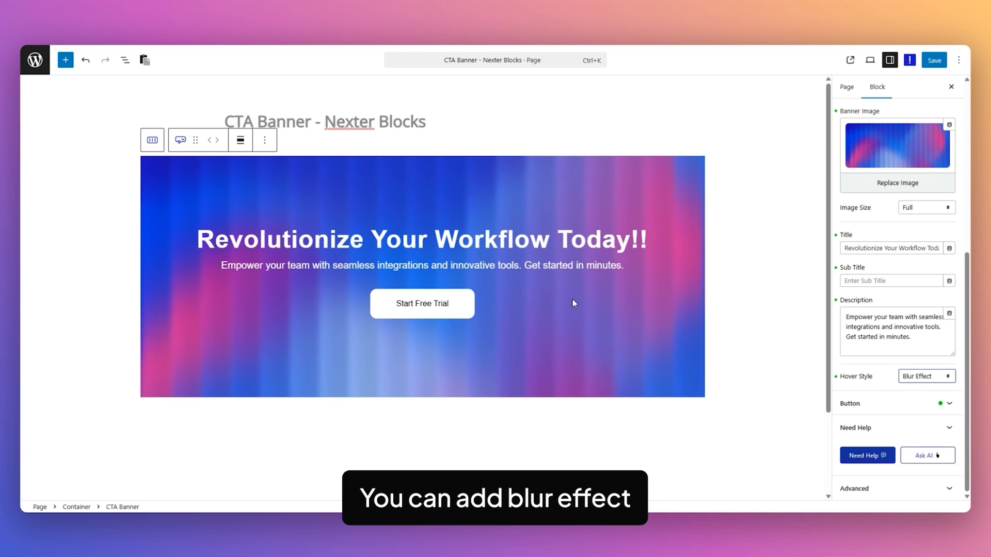
click(920, 382)
click(916, 402)
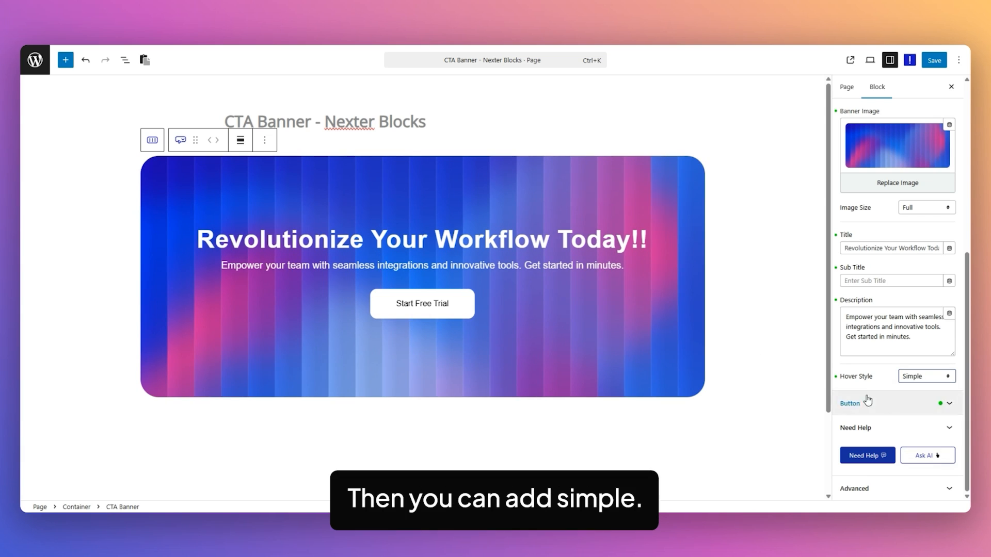
click(924, 376)
click(926, 415)
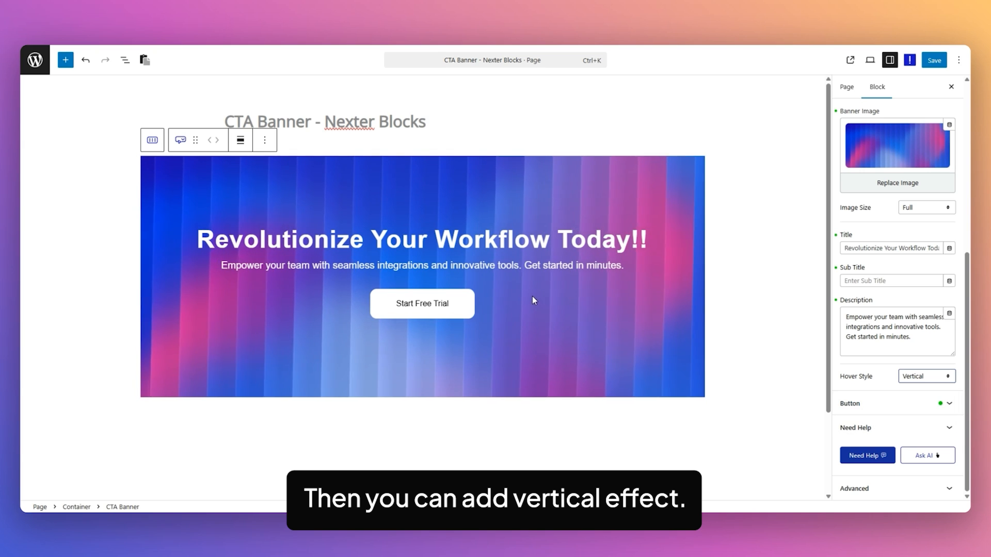
Set the CTA banner's hover style to Parallax.
click(923, 376)
click(921, 428)
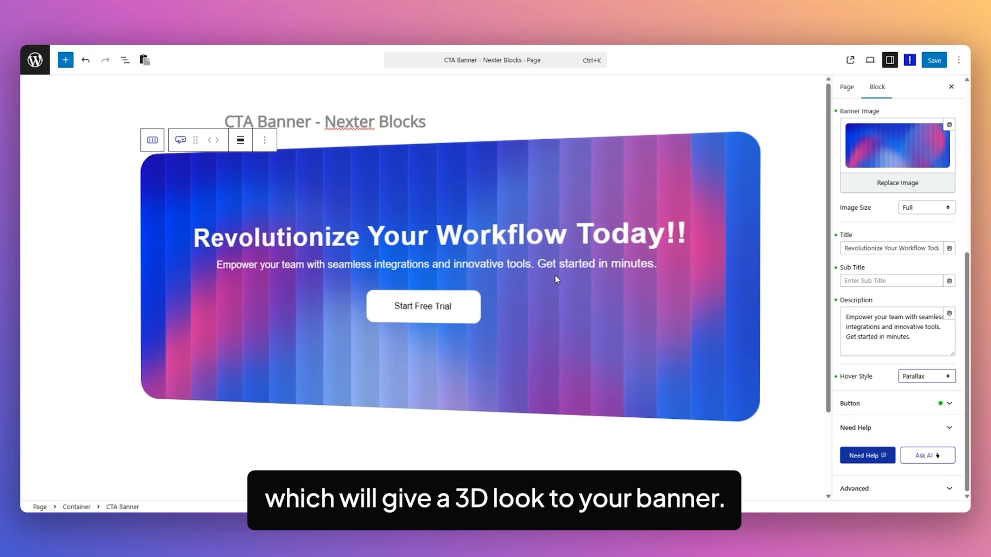
Try Style 1 for the CTA banner's button and return it to Style 2.
click(911, 404)
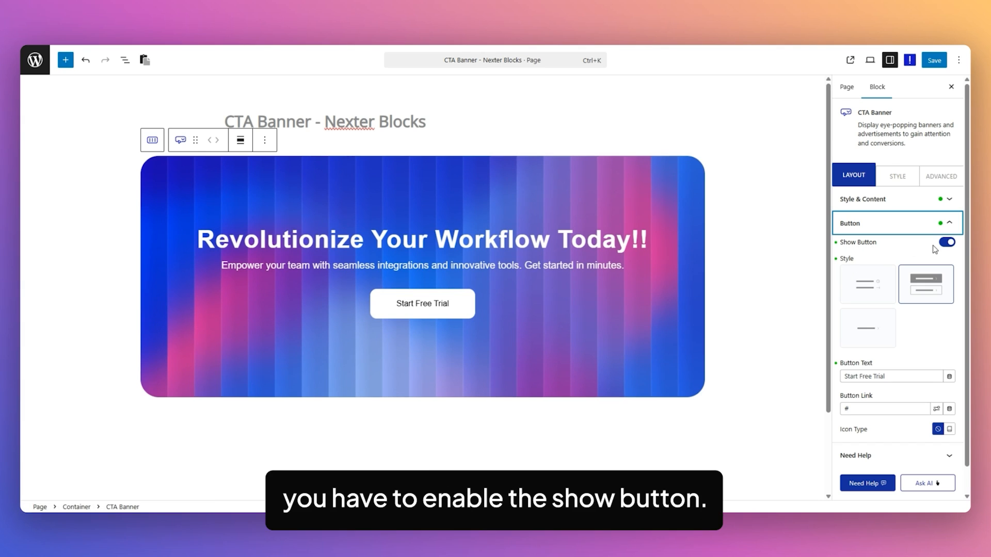
click(861, 288)
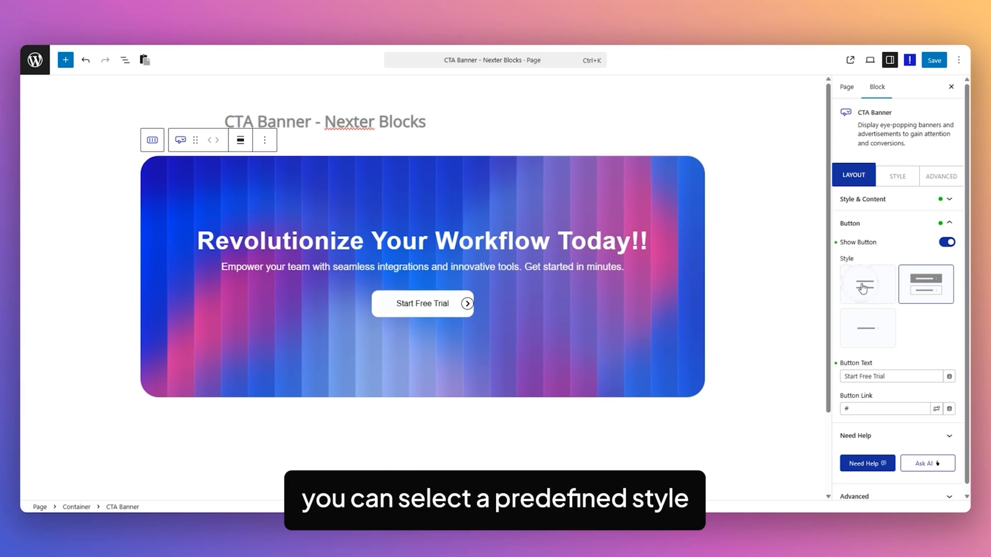
click(933, 288)
Set the banner button's icon type to an icon and review the icon library, position, spacing and size options.
scroll(846, 342, down, 1)
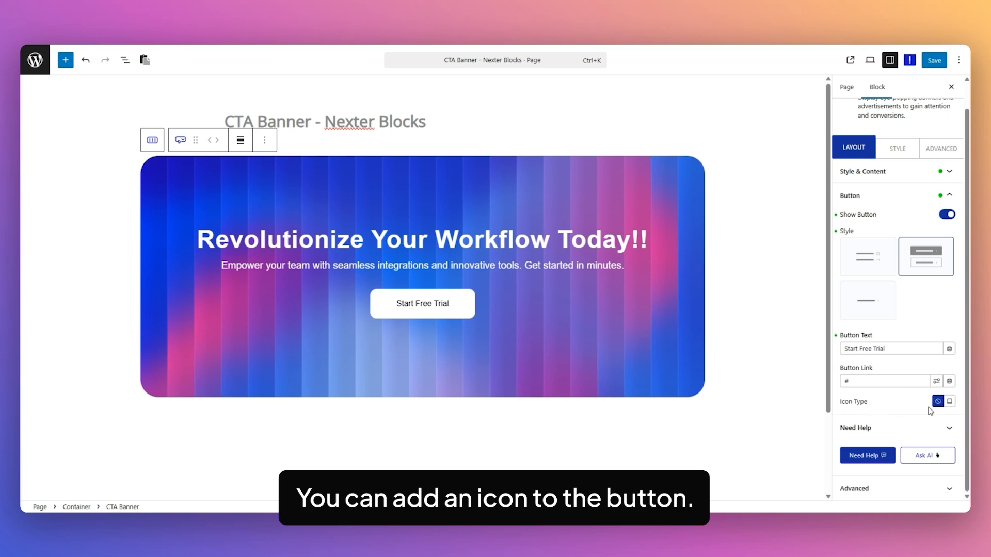
click(949, 402)
scroll(948, 406, down, 2)
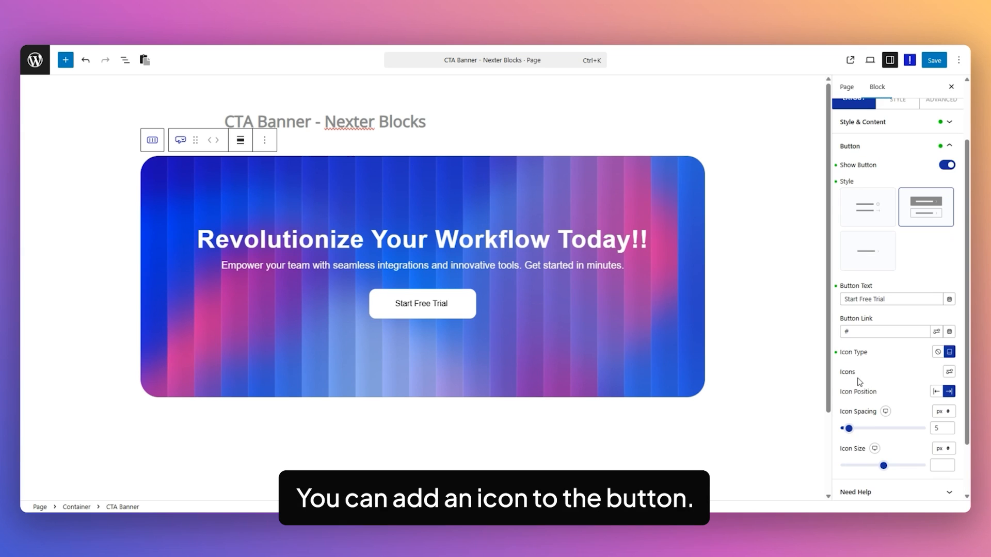
click(949, 371)
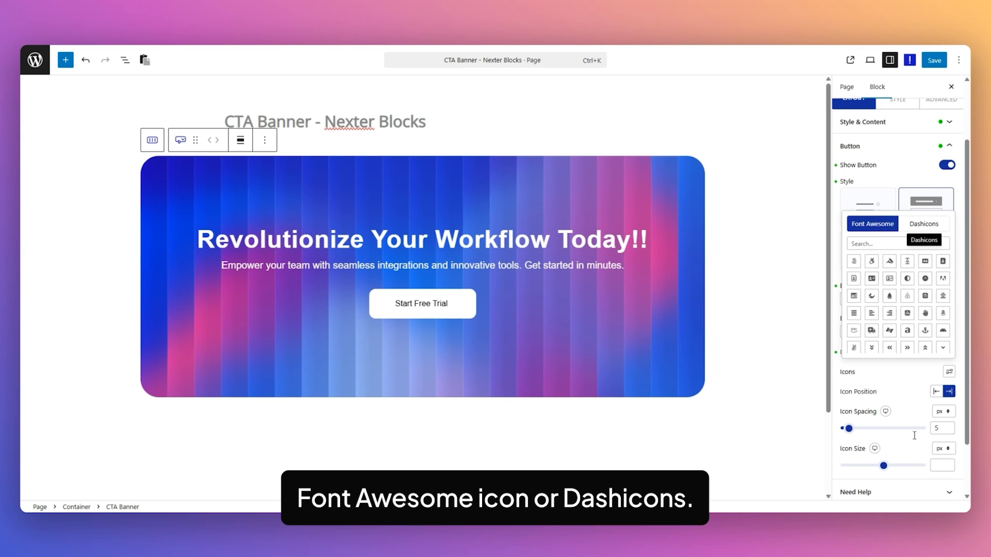
click(907, 387)
scroll(906, 387, down, 1)
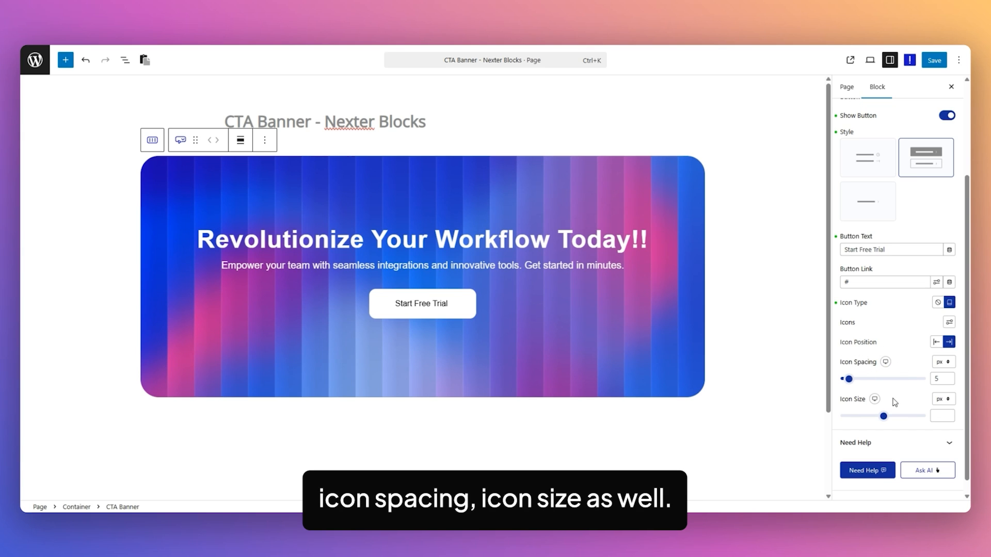
Examine the typography and colour options for the banner's title and description, including the description's top and bottom space.
scroll(895, 335, up, 5)
click(901, 175)
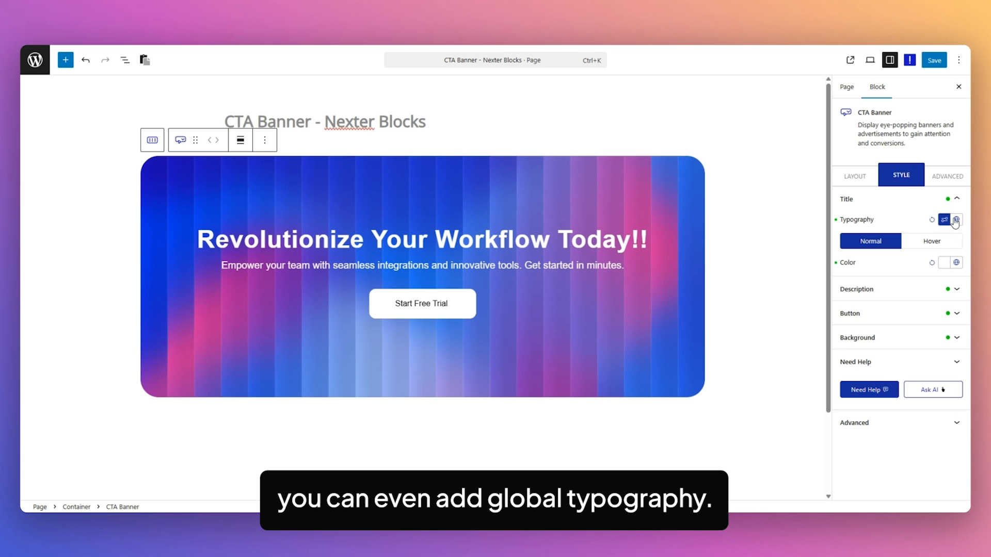
click(944, 221)
click(896, 197)
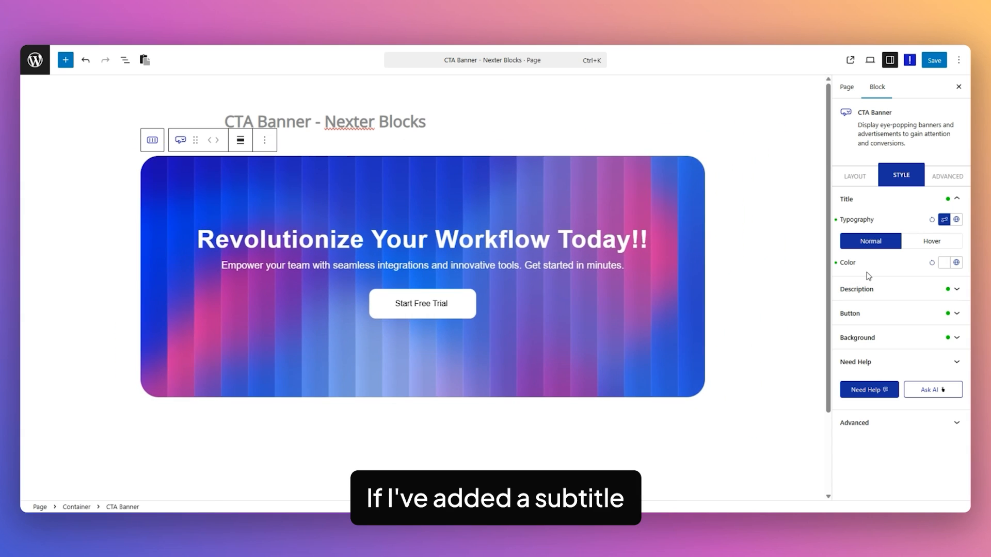
click(889, 290)
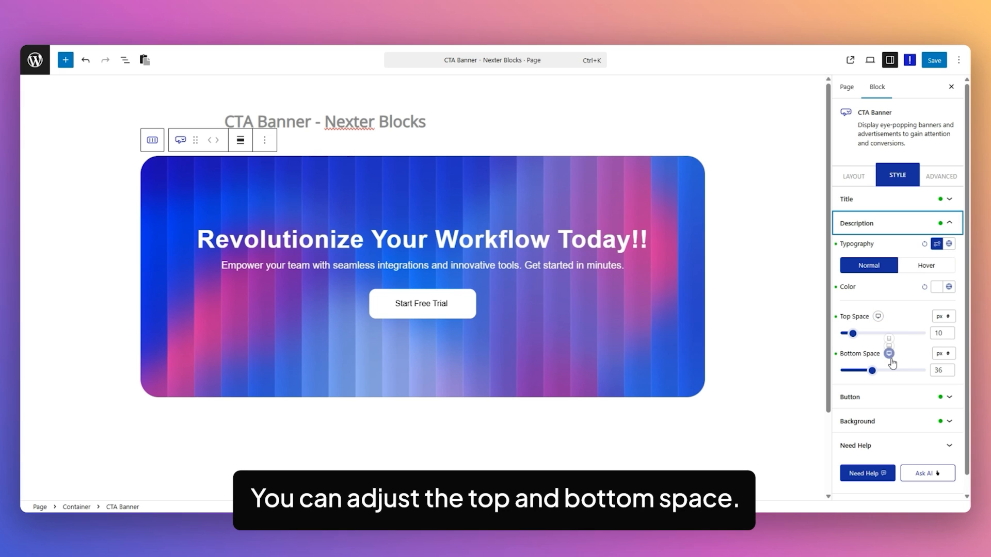
Examine the banner button's typography, colour, spacing, padding, border, background and box shadow styling for the normal and hover states.
click(892, 397)
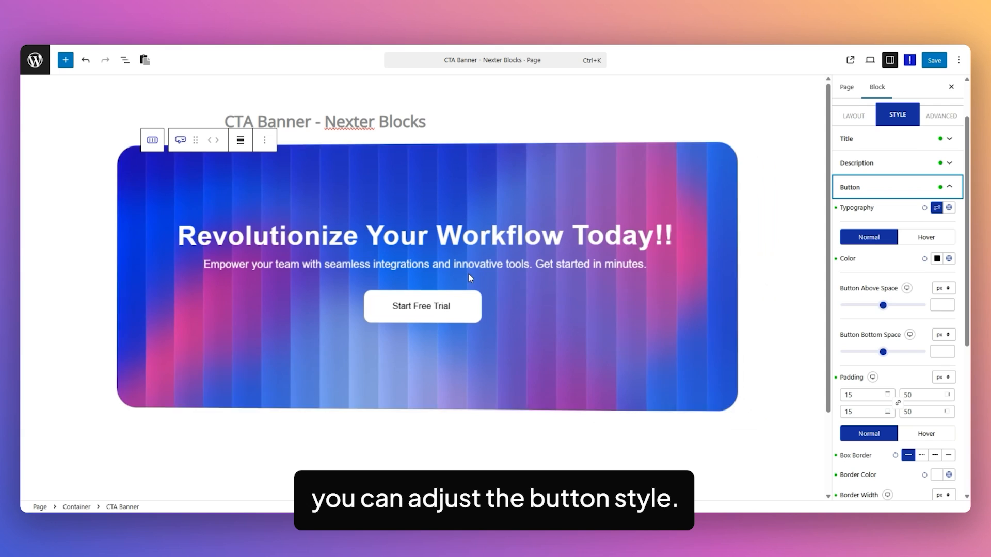
click(853, 116)
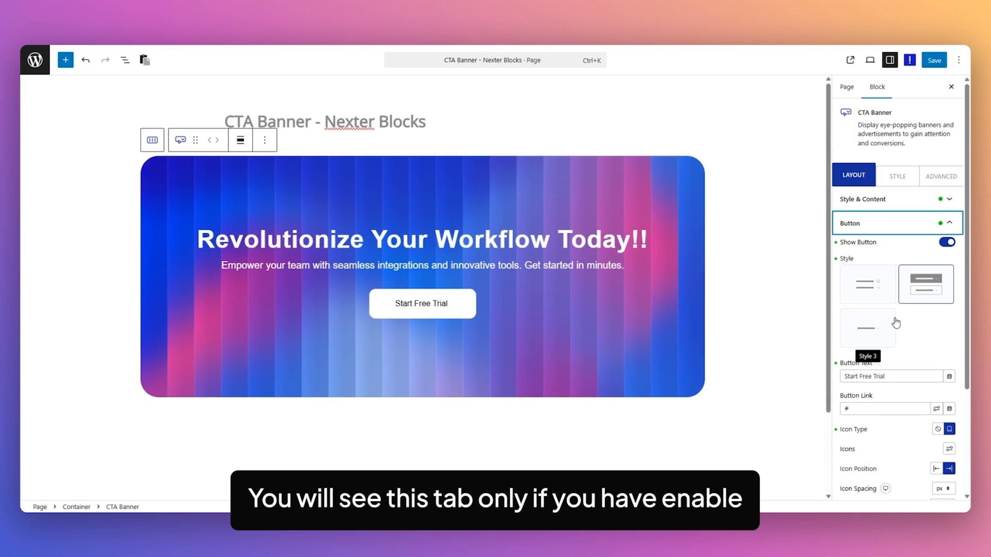
click(897, 177)
scroll(910, 236, up, 3)
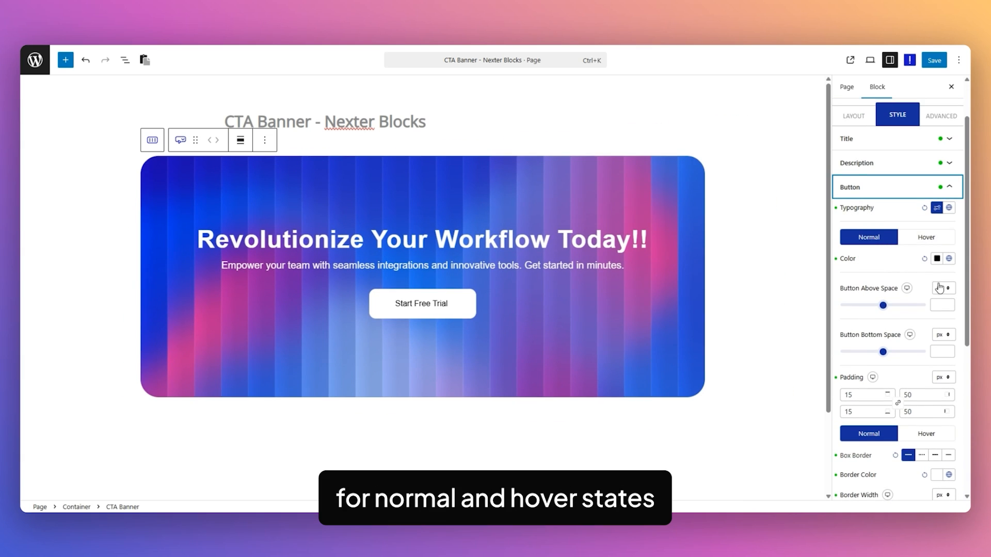
scroll(920, 246, down, 1)
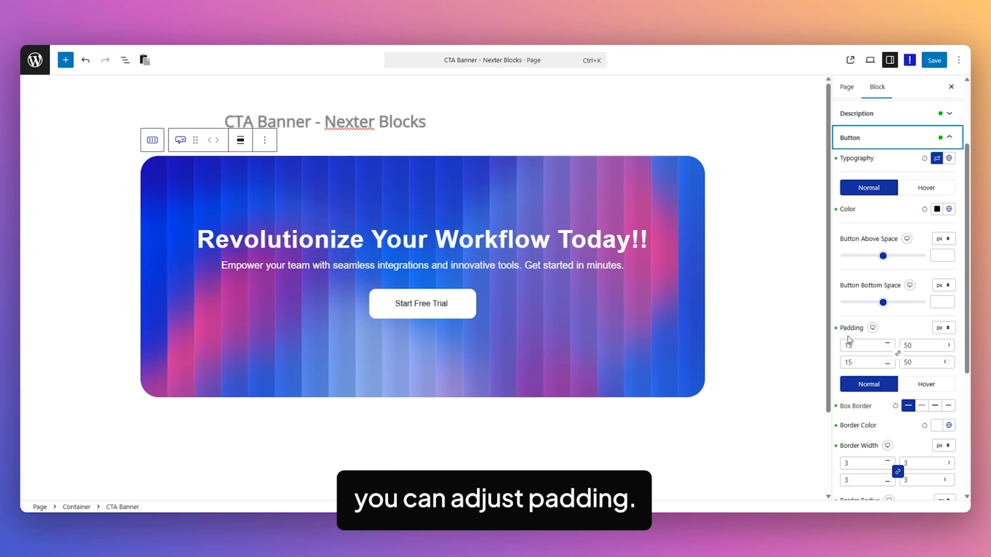
scroll(945, 330, down, 1)
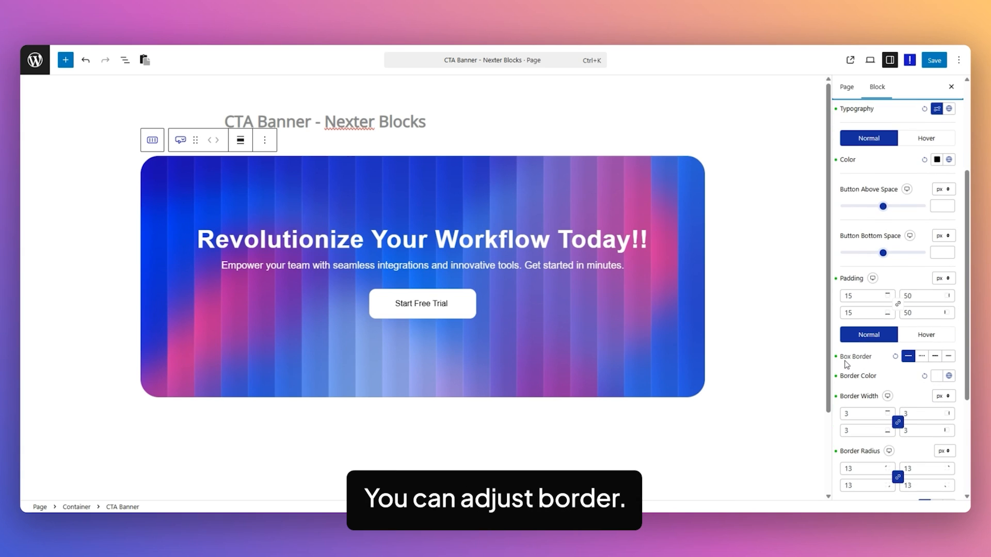
scroll(859, 404, down, 2)
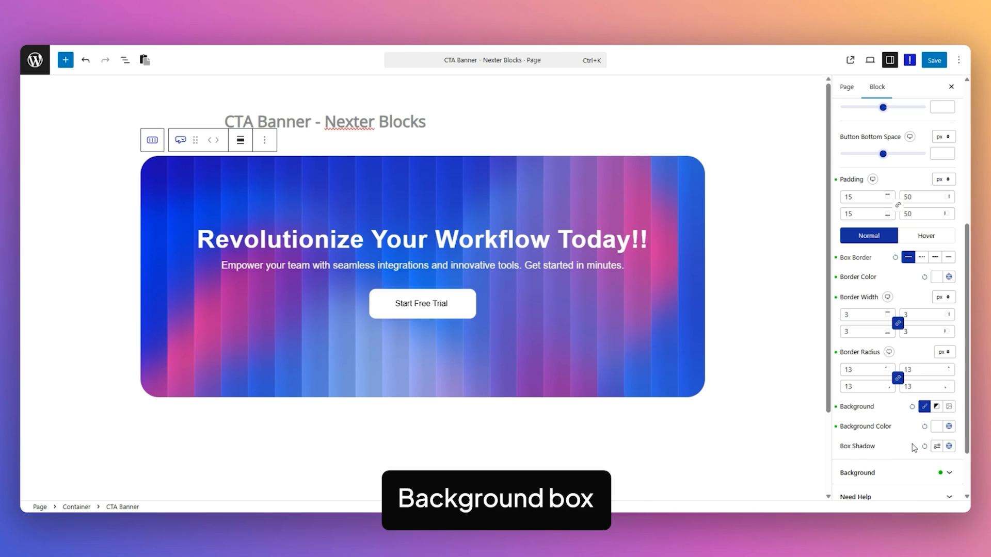
click(926, 236)
Examine the banner background's overlay, border radius and box shadow options for the normal and hover states.
click(908, 404)
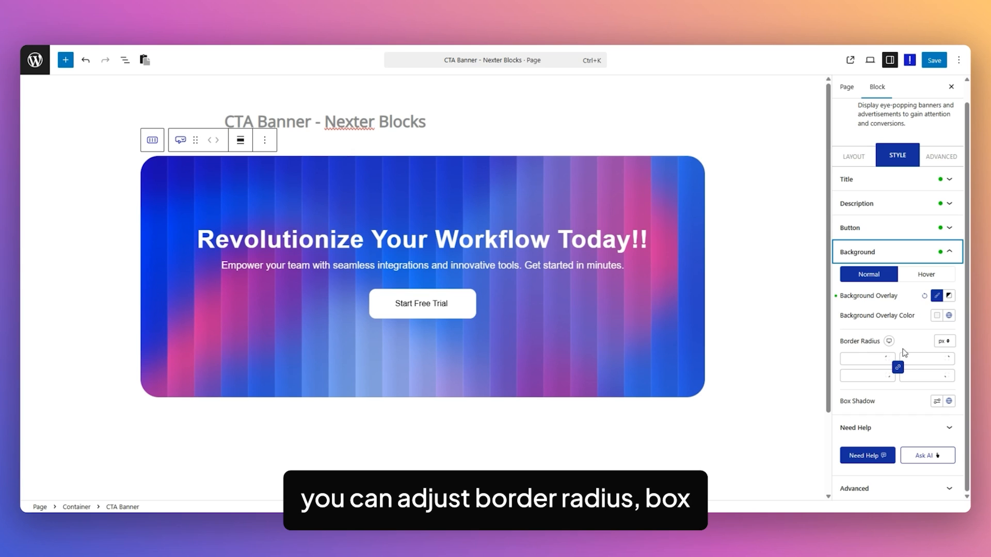
click(923, 276)
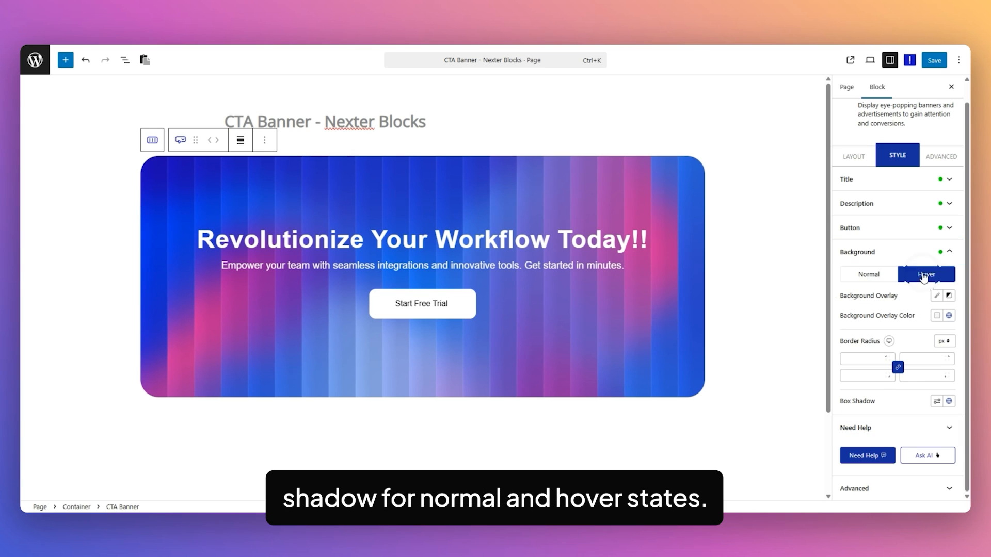
click(931, 365)
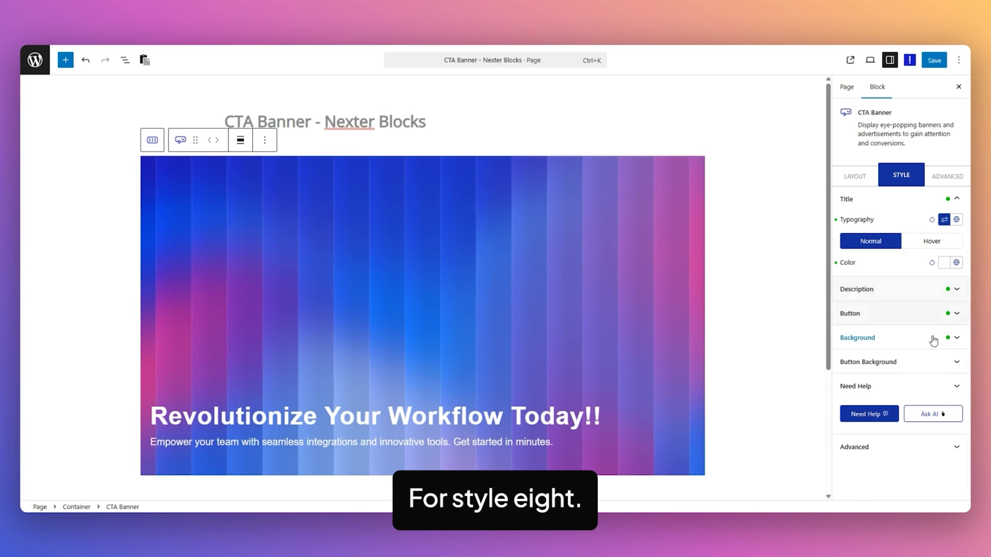
Check the button background colour option of the Style 8 banner and open the block's advanced settings.
click(905, 367)
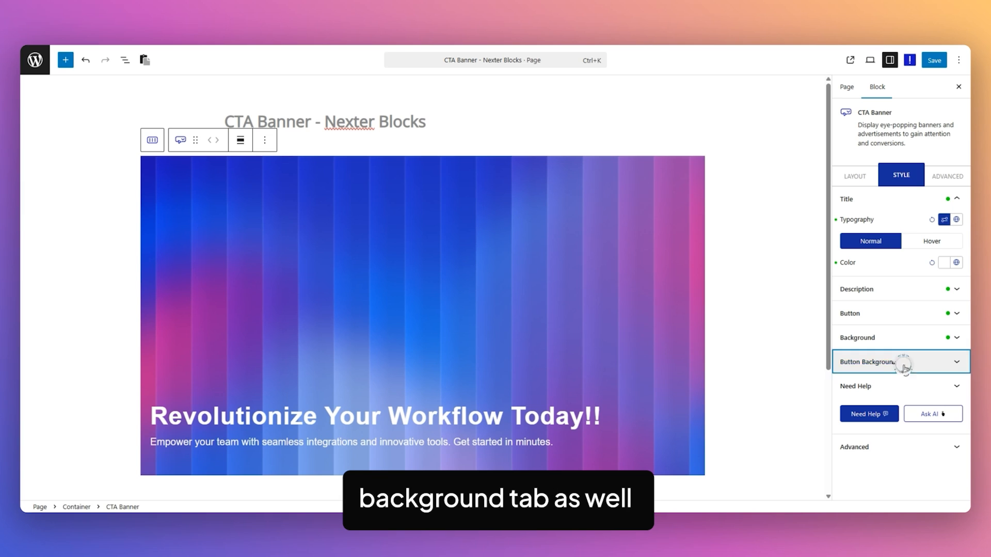
mouse_move(515, 472)
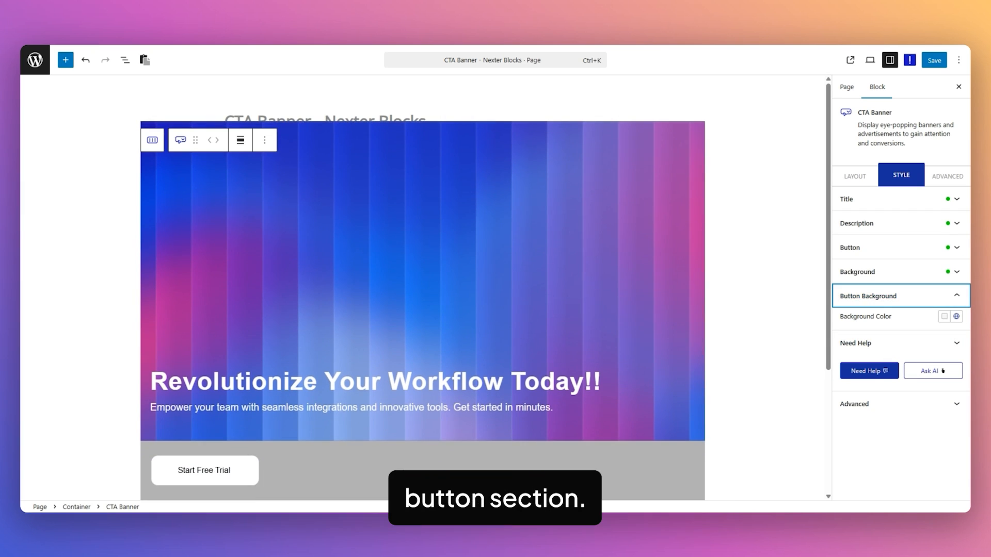
click(943, 176)
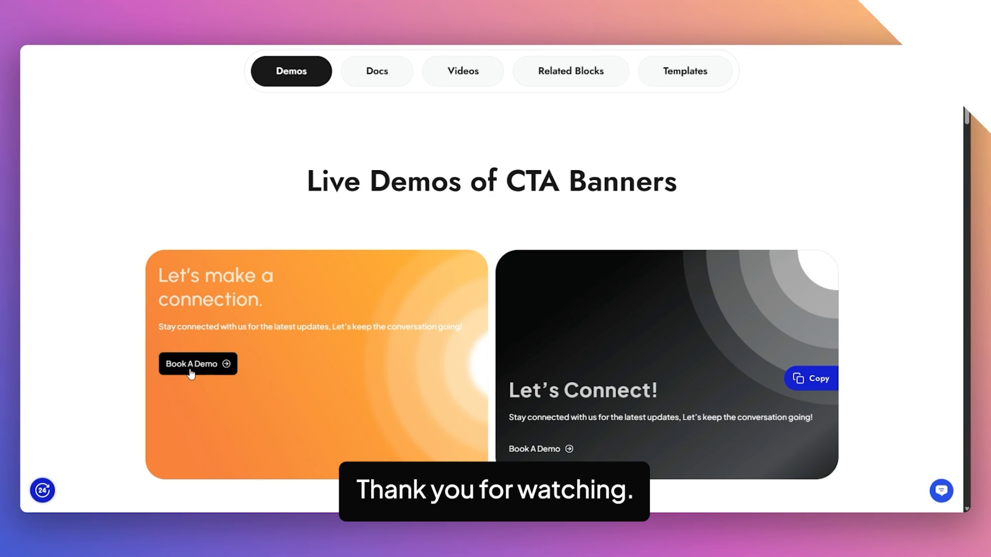
Browse the live demos of CTA banners on the Nexter Blocks website.
scroll(546, 454, down, 10)
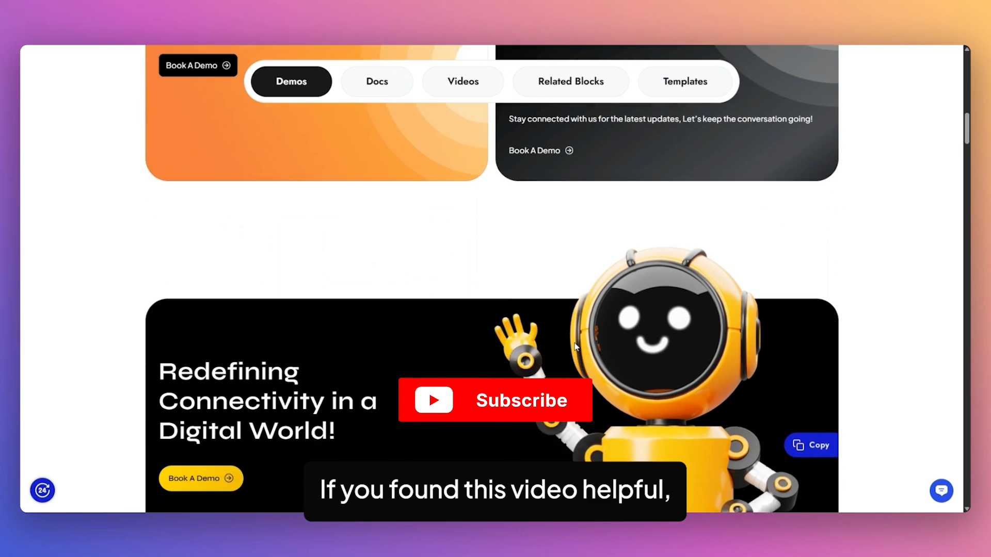
scroll(342, 283, up, 2)
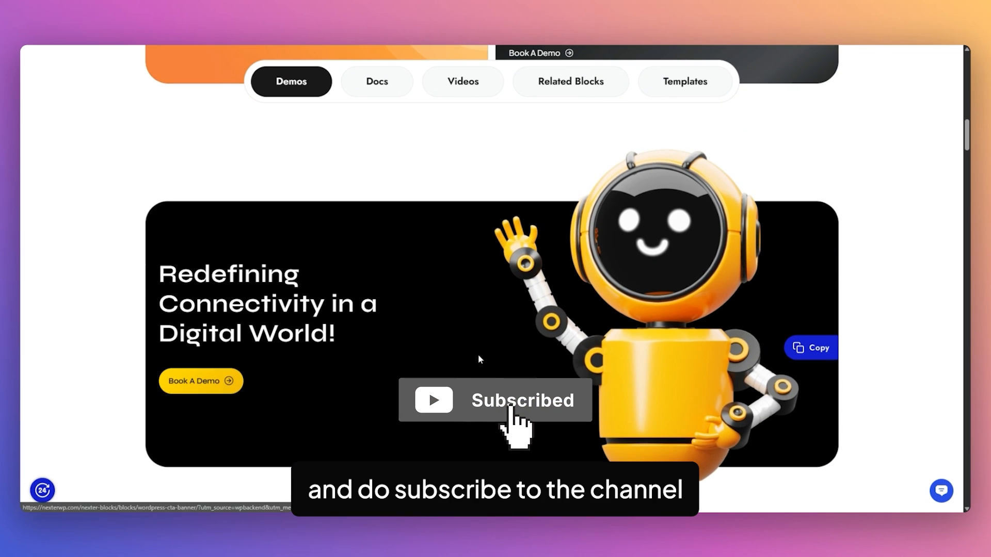
scroll(480, 341, down, 5)
scroll(480, 336, down, 3)
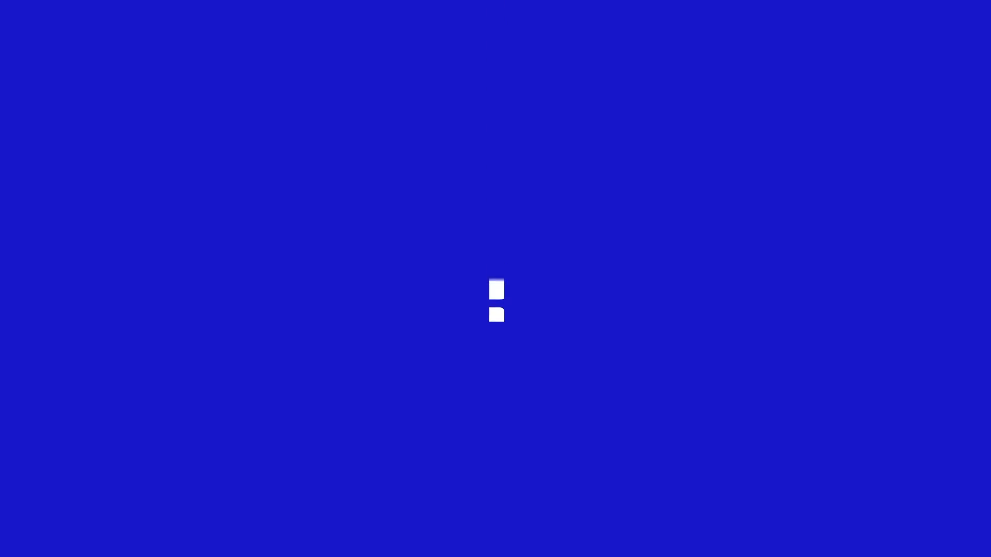